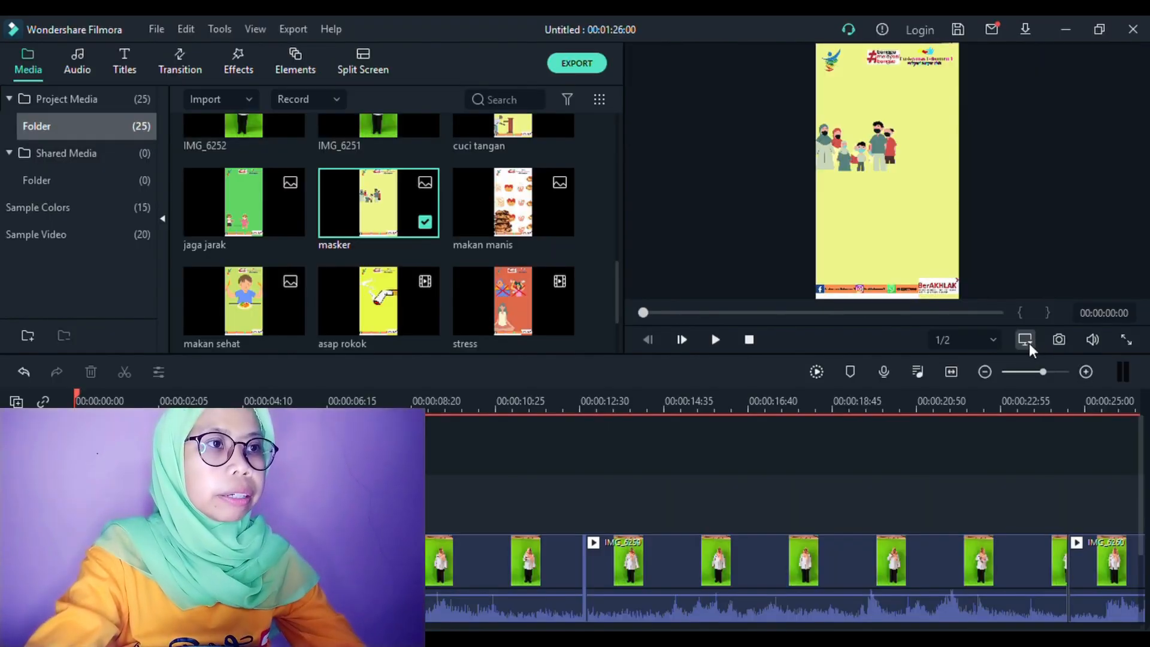
Paste the presenter's green-screen clip over the masker background and move the presenter to the right side of the frame.
click(1029, 343)
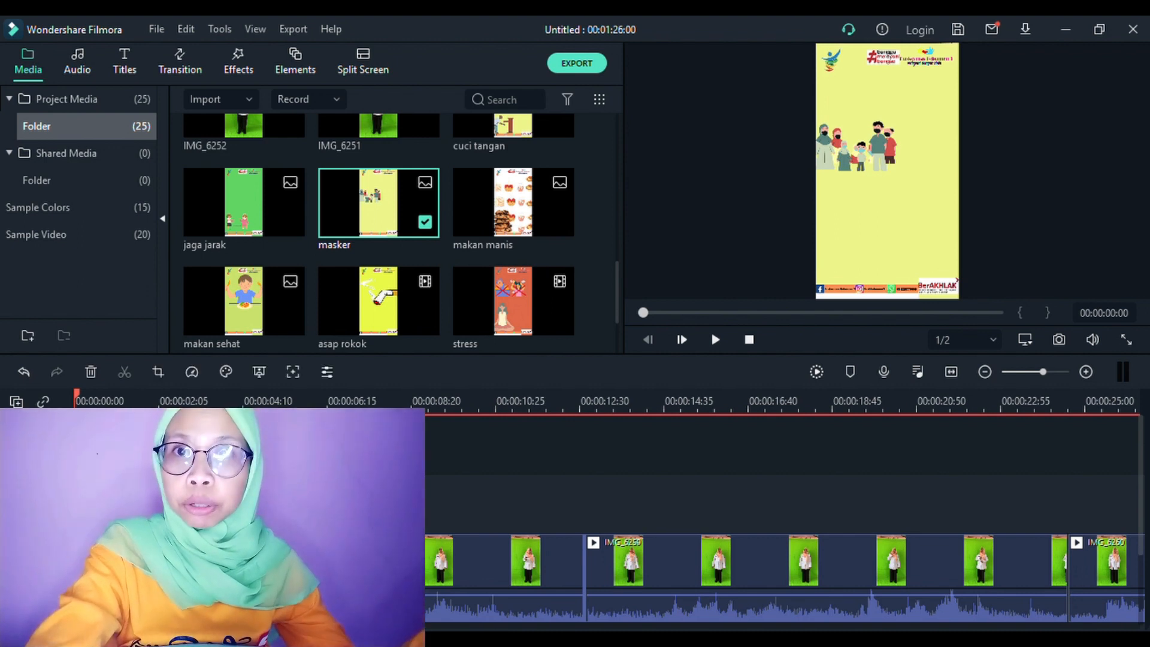
key(ctrl+v)
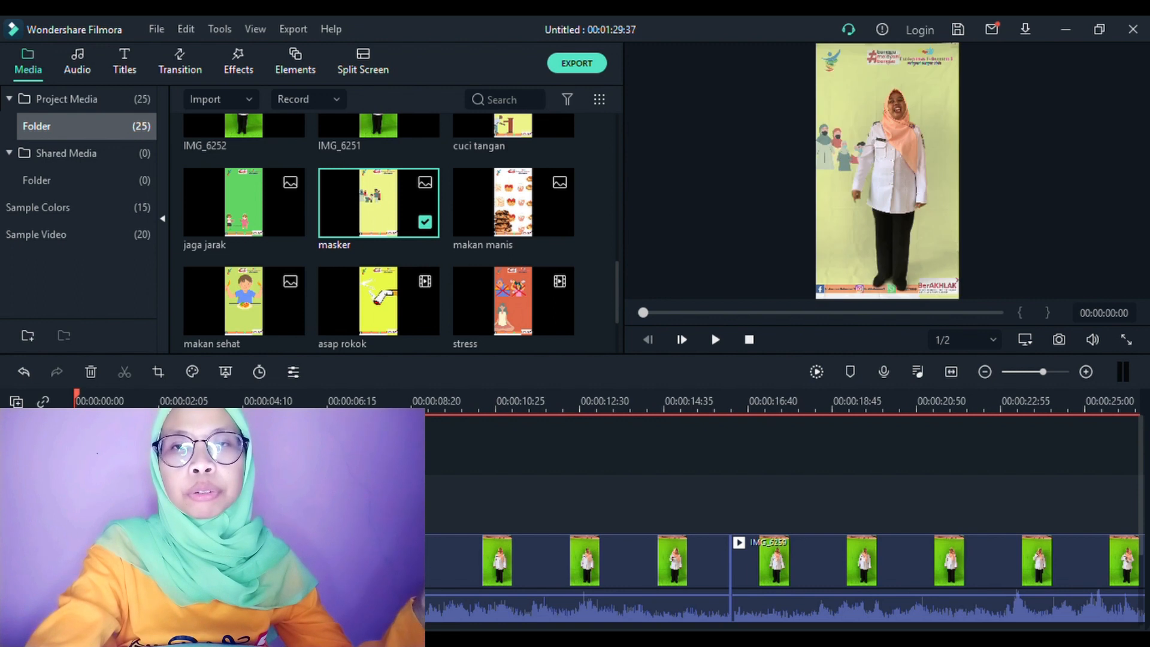
click(926, 221)
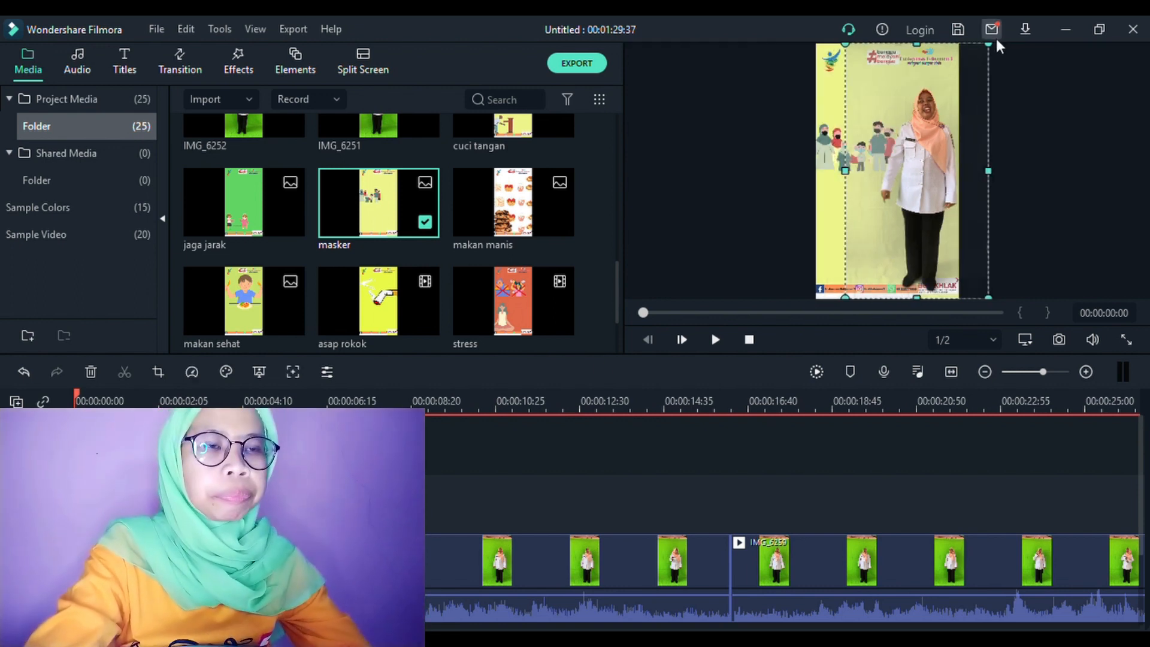
mouse_move(994, 50)
mouse_down()
mouse_move(965, 87)
mouse_move(991, 43)
mouse_up()
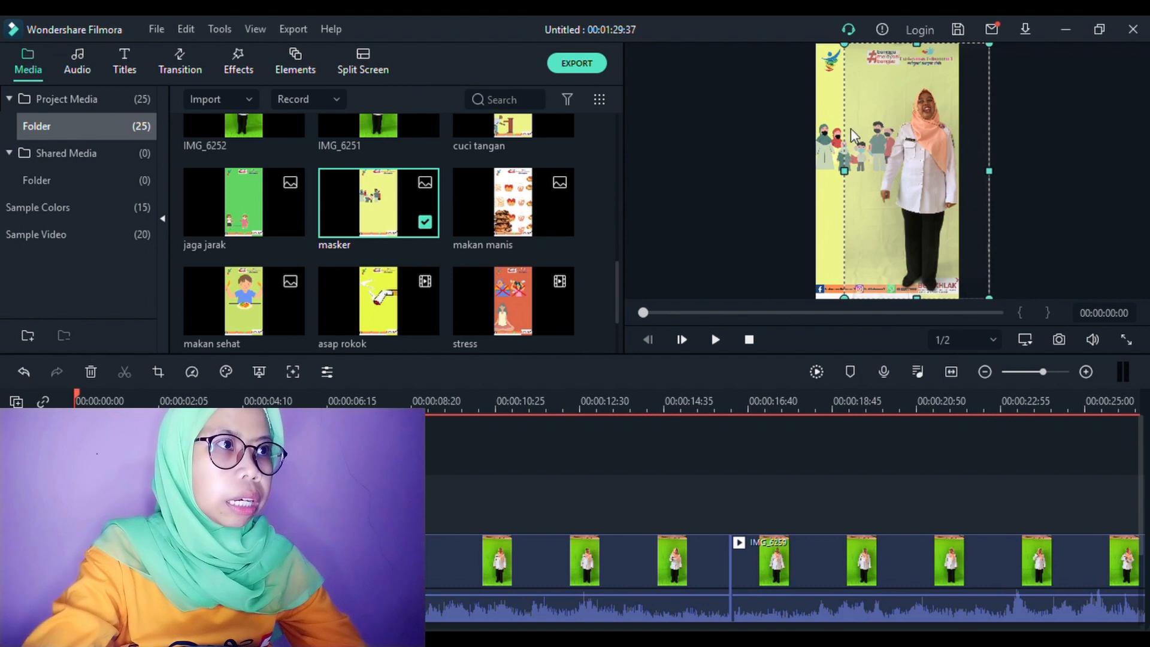
click(826, 153)
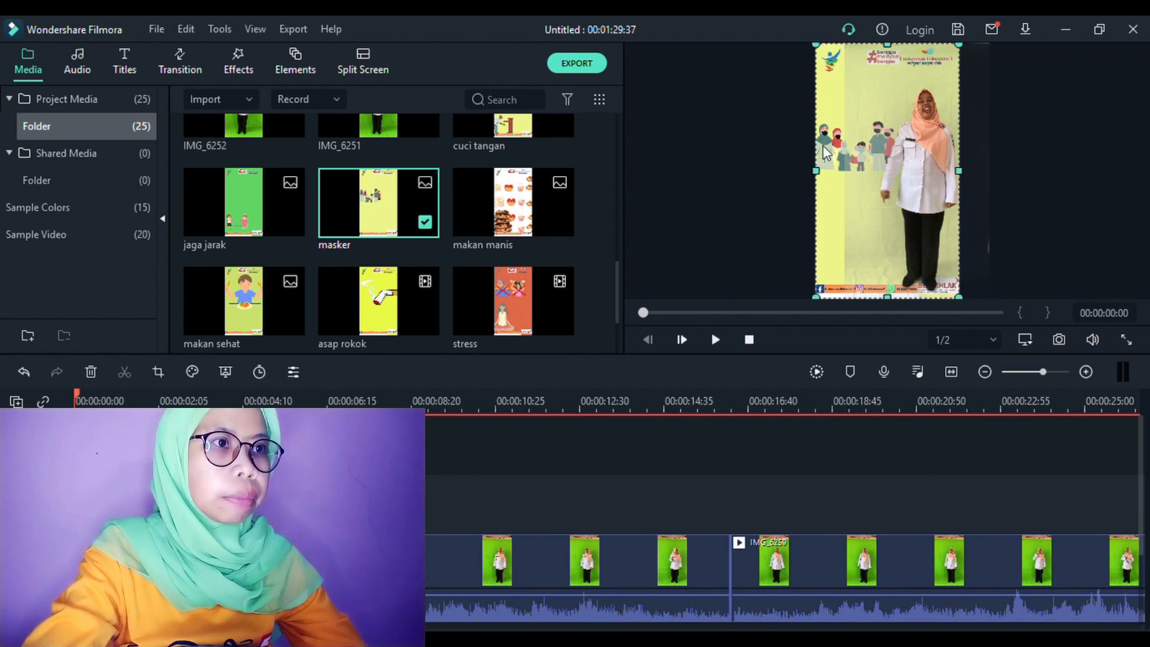
click(883, 169)
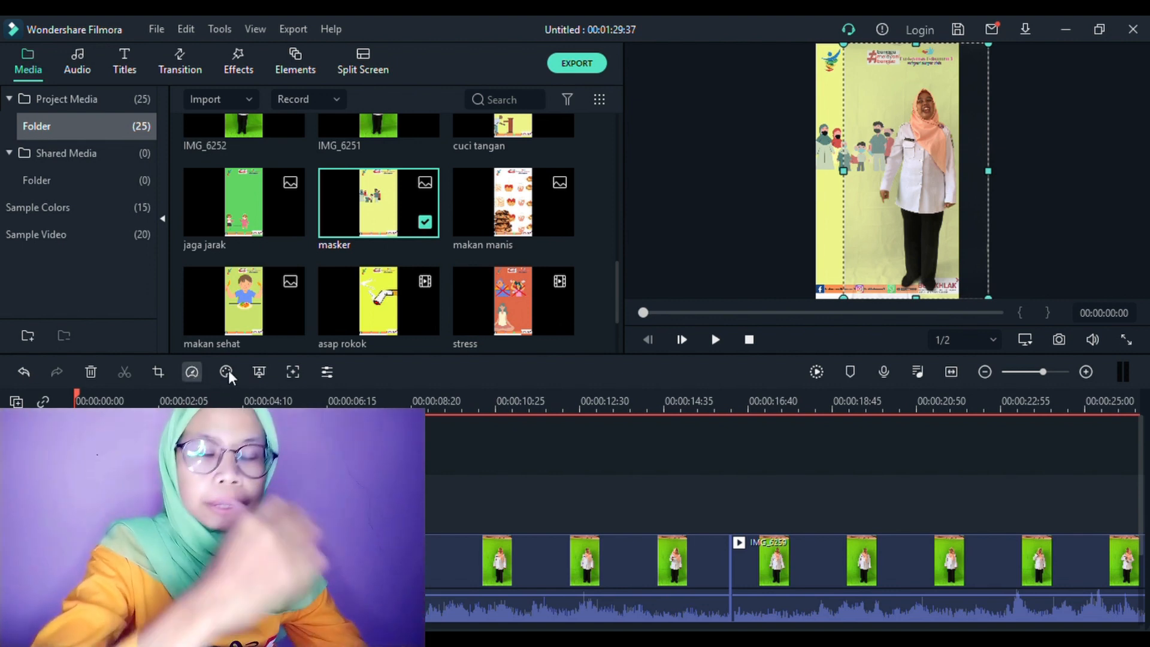
In the presenter clip's Chroma Key settings, set Edge Feather to 0.00 and Edge Thickness to -10.00.
click(256, 371)
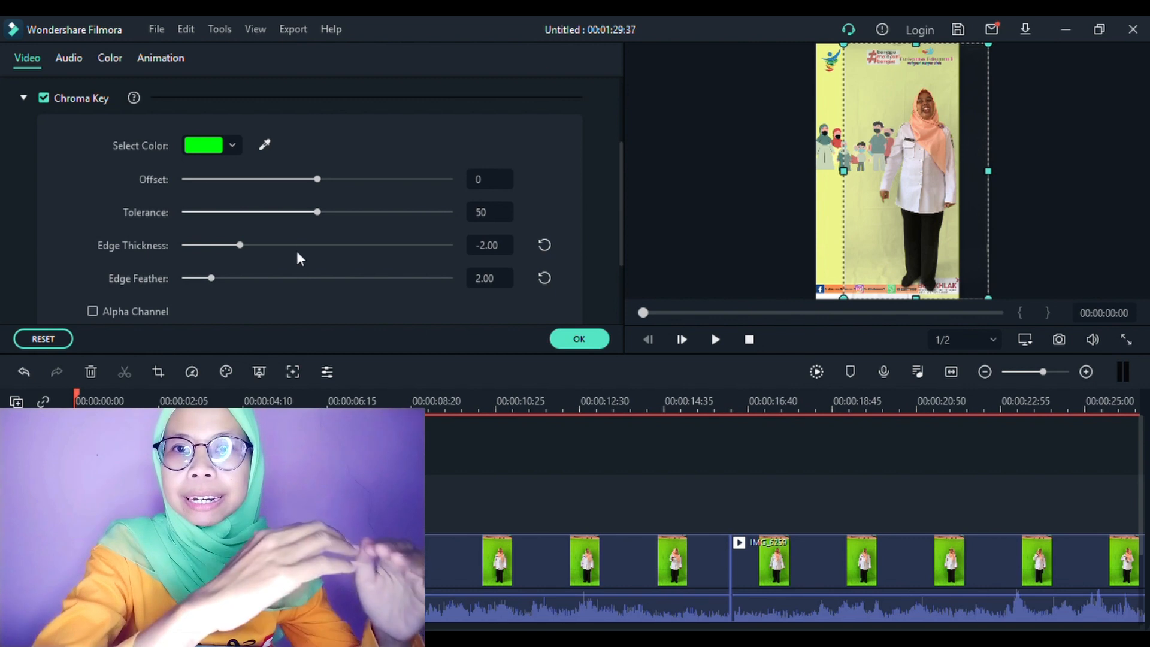
drag(210, 278, 163, 274)
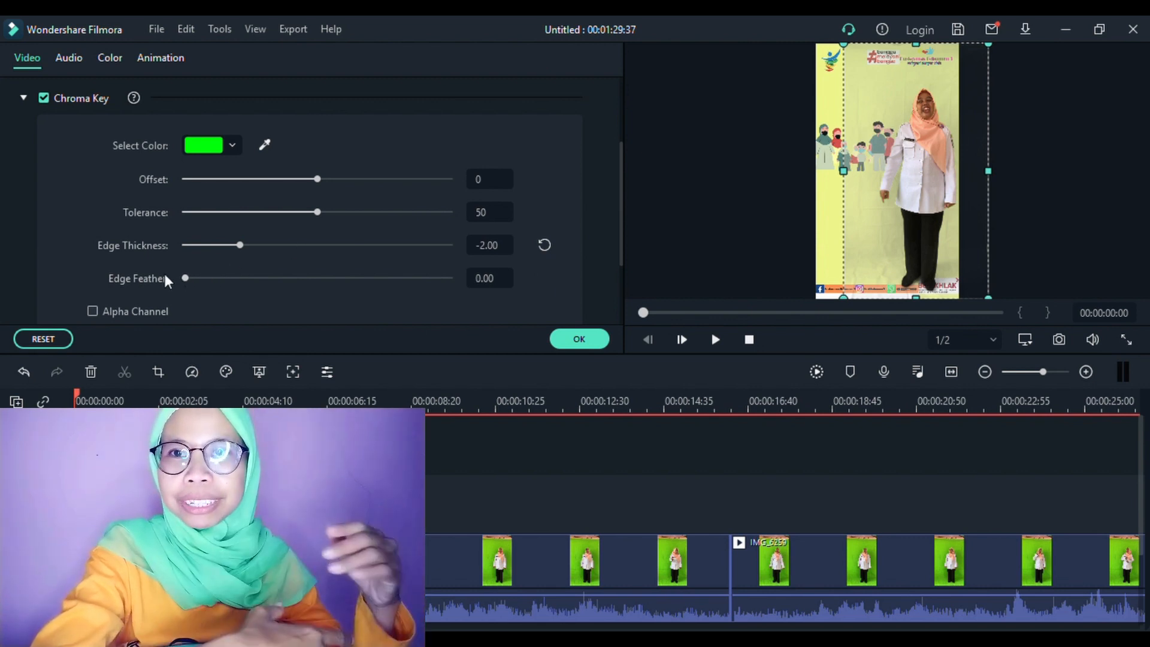
drag(239, 245, 177, 242)
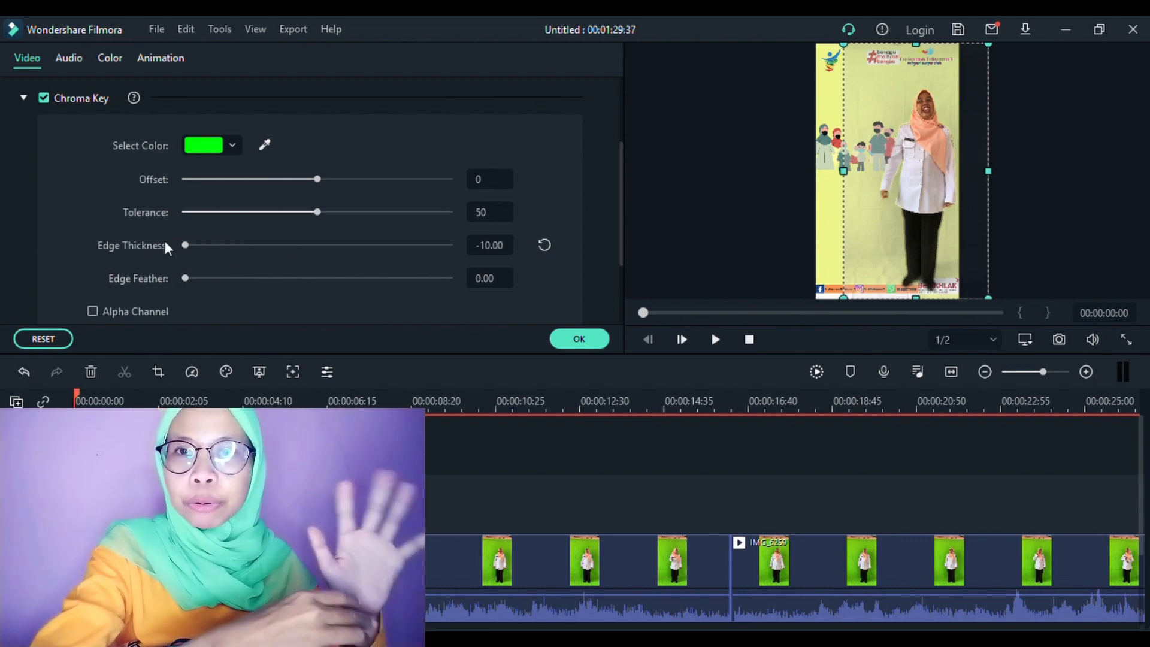
Set the Chroma Key Tolerance to 67 and the Offset to 96 for the presenter clip.
drag(318, 212, 482, 216)
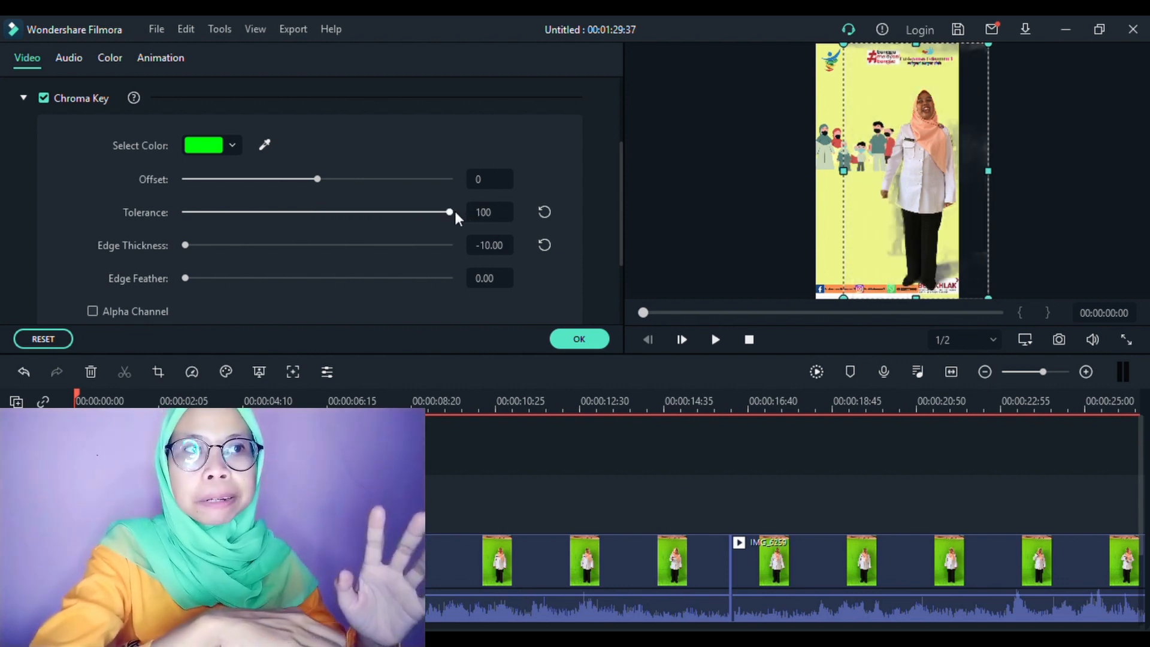
drag(446, 213, 407, 210)
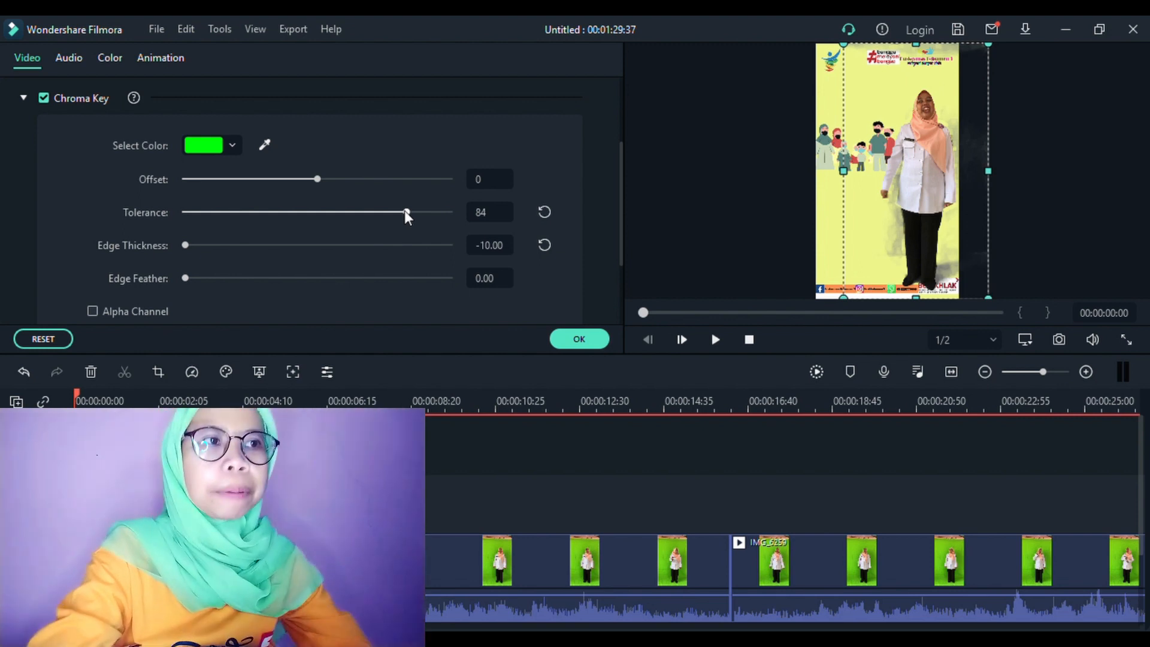
drag(405, 211, 363, 213)
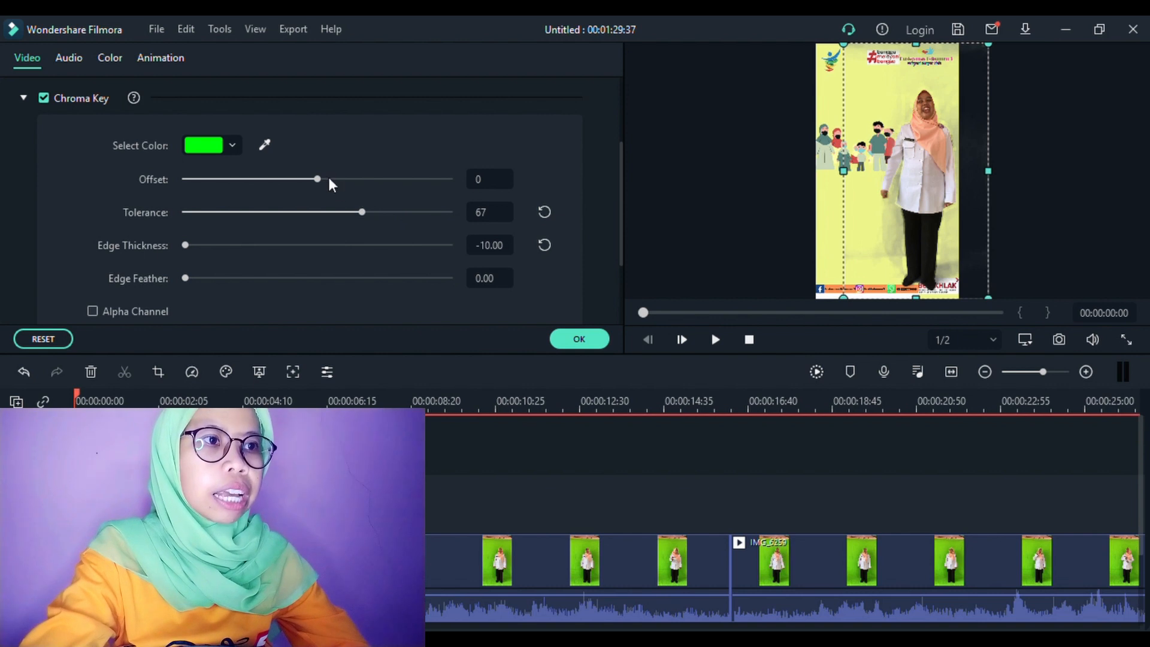
drag(318, 179, 443, 182)
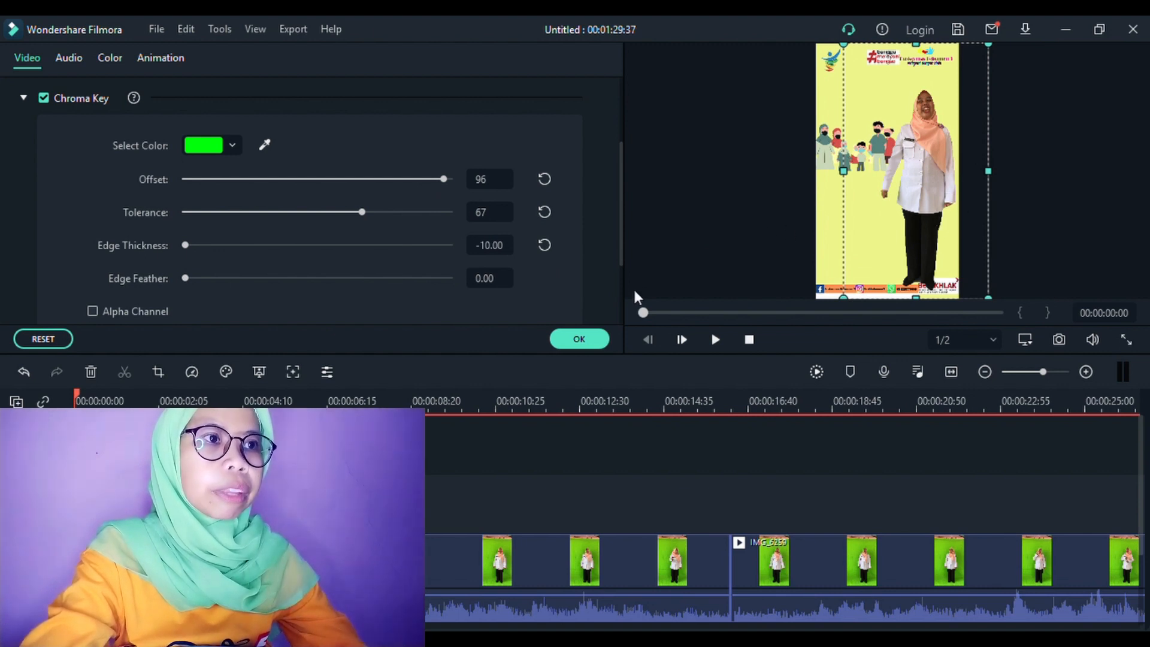
Enable Stabilization on the presenter clip with a Smooth level of 43 and nudge the clip slightly left in the frame.
drag(622, 188, 623, 120)
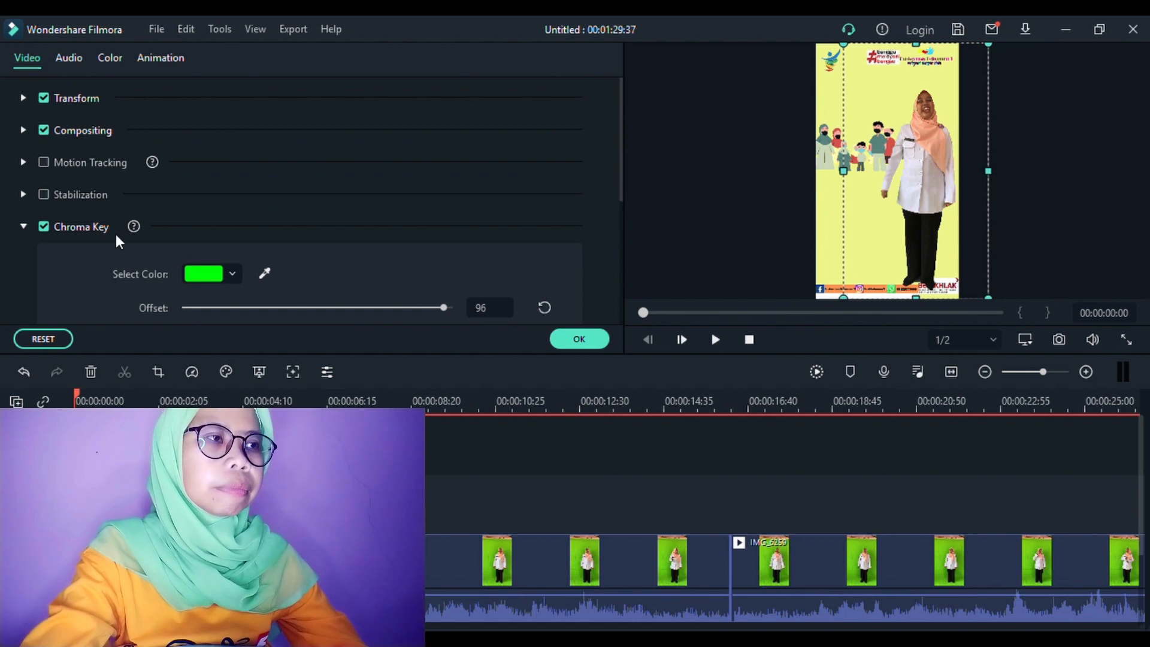
click(43, 194)
click(22, 193)
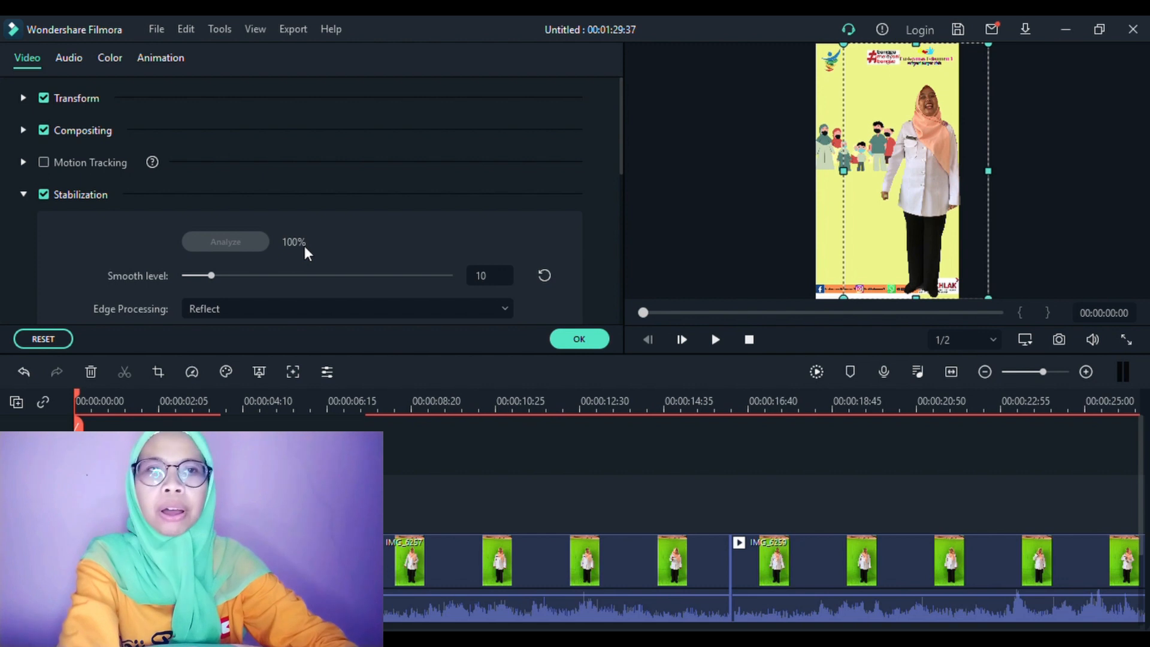
drag(229, 275, 299, 275)
drag(918, 197, 908, 192)
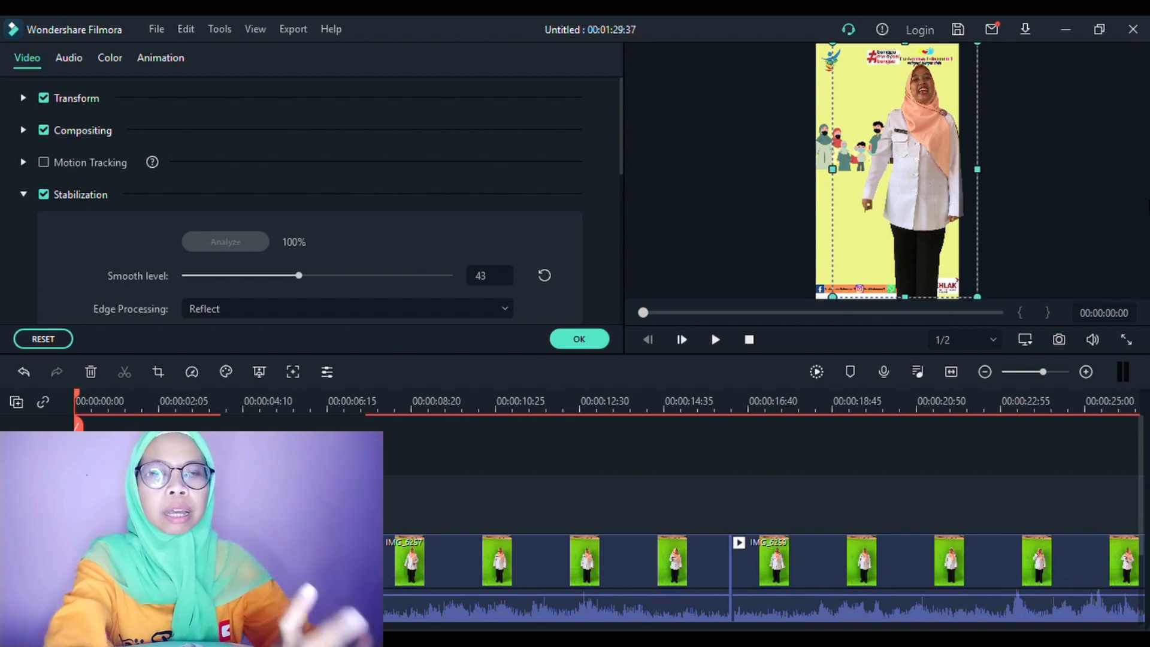
click(579, 338)
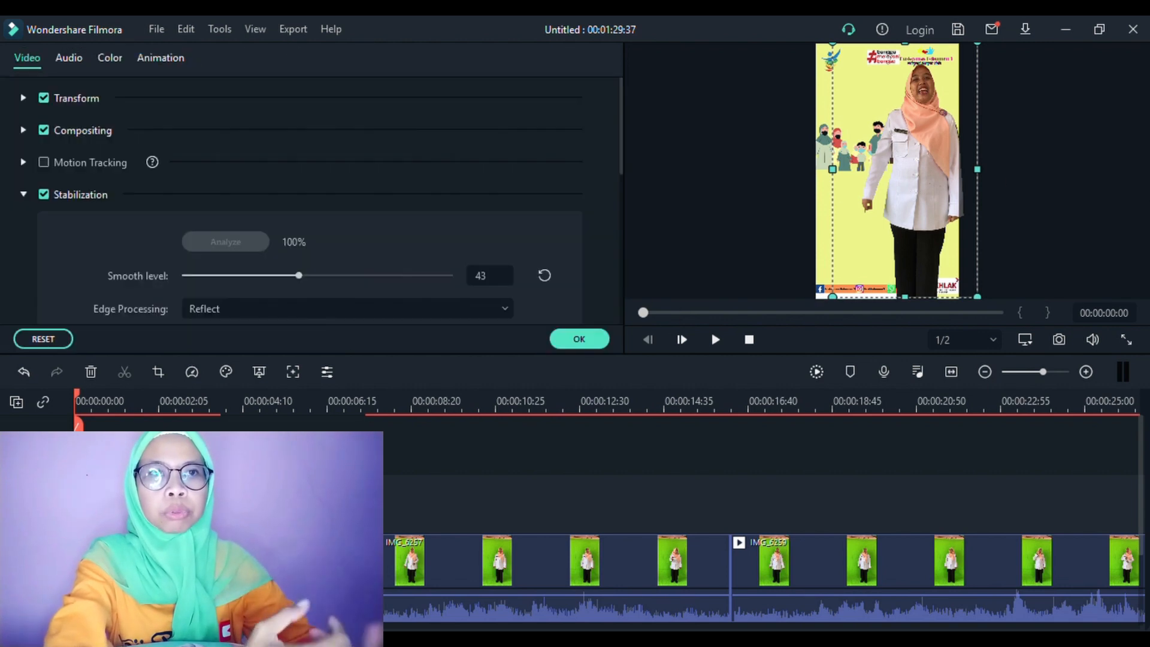
Try different White Balance temperatures on the presenter clip, ending at 0.00.
click(104, 60)
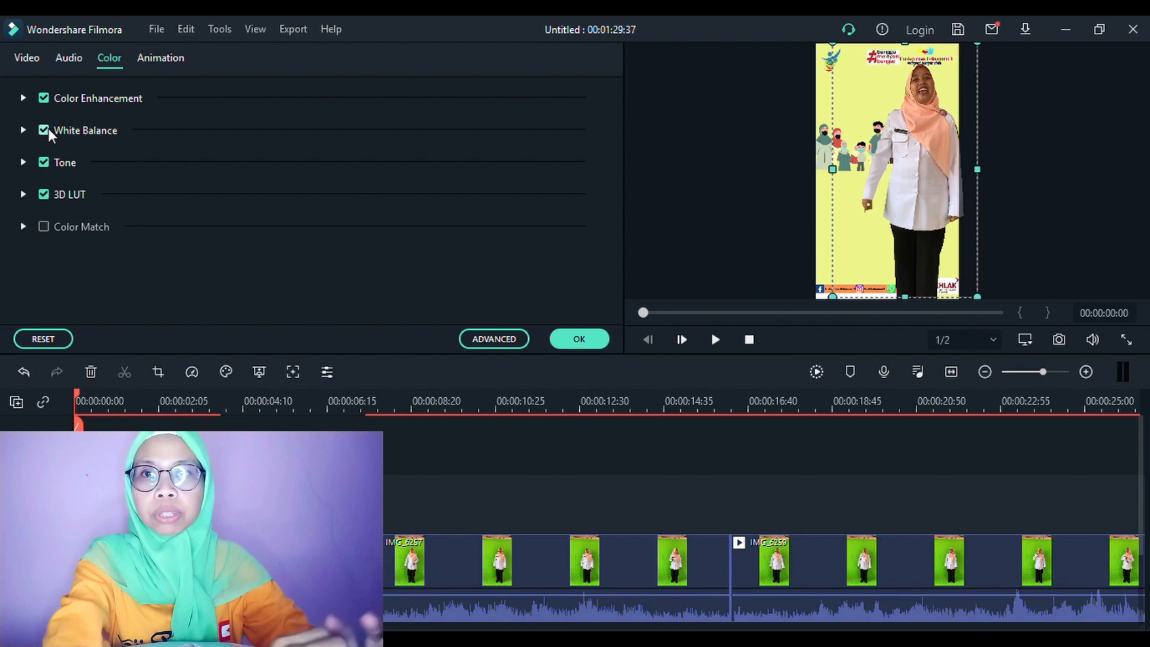
click(23, 130)
drag(344, 207, 468, 220)
drag(331, 206, 314, 203)
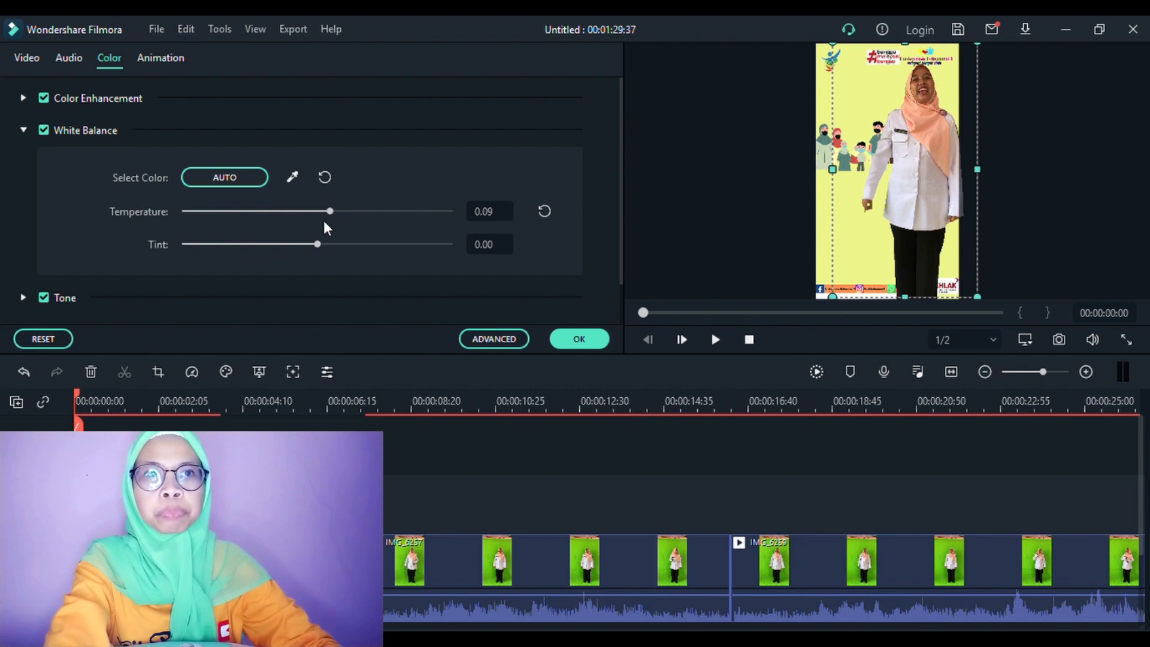
Set the Color Enhancement threshold of the presenter clip to 71.34.
click(24, 97)
drag(200, 178, 374, 182)
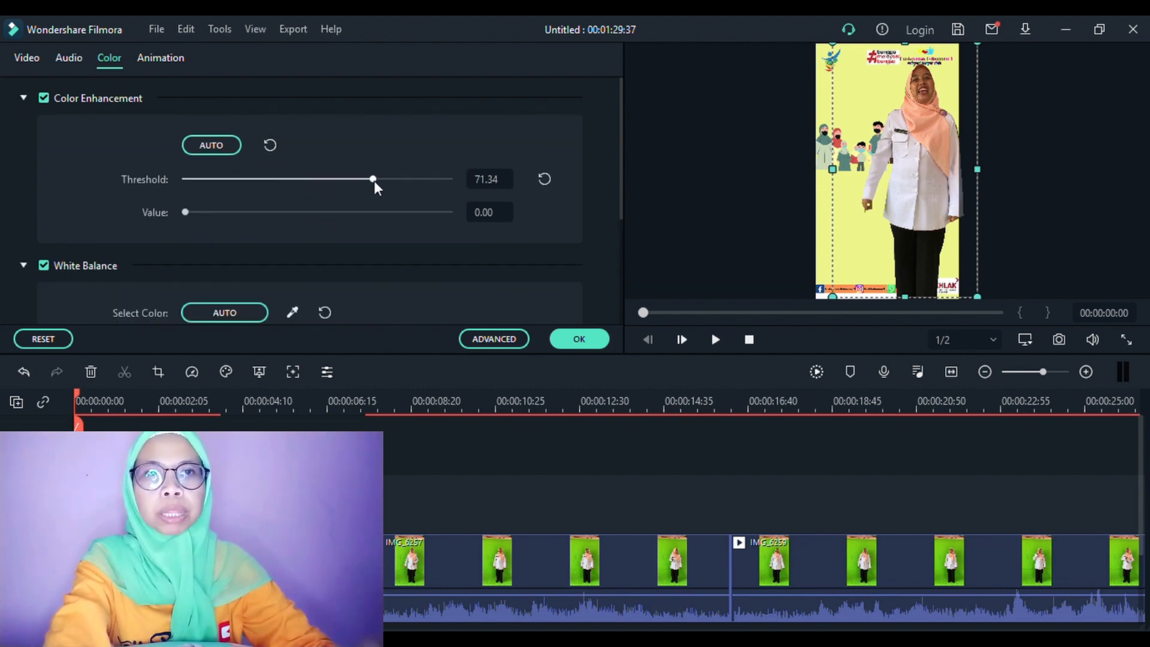
click(160, 58)
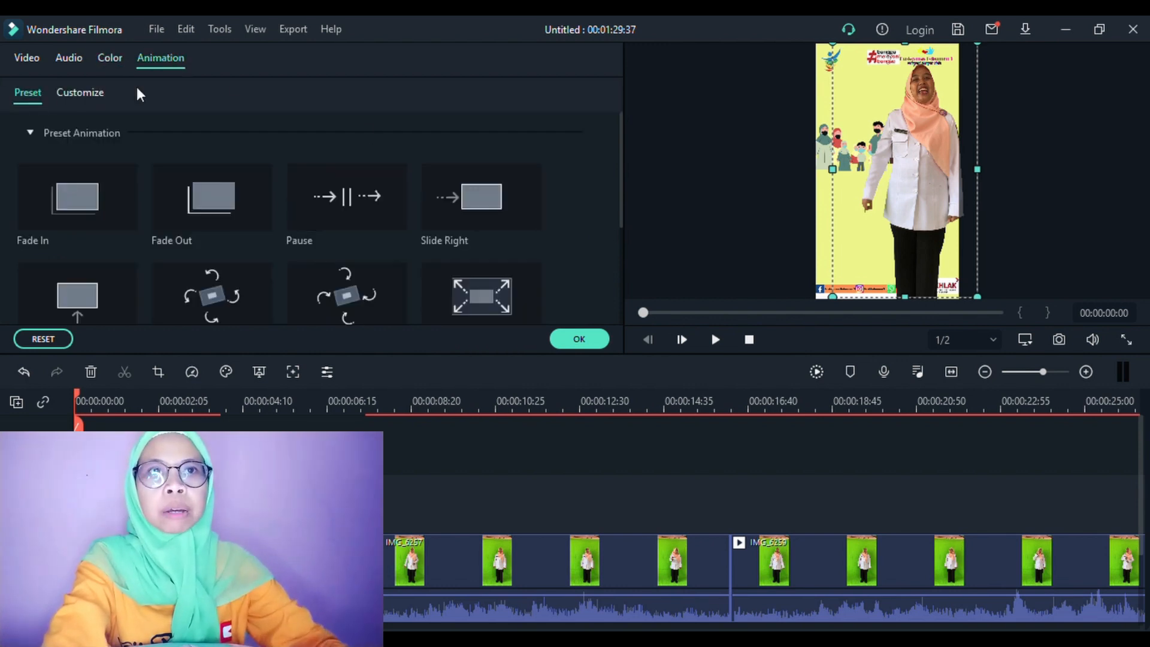
click(119, 62)
Try raising the Tone contrast of the presenter clip to 59, then bring it back down.
scroll(622, 188, down, 3)
click(23, 251)
drag(317, 297, 394, 298)
scroll(383, 308, down, 2)
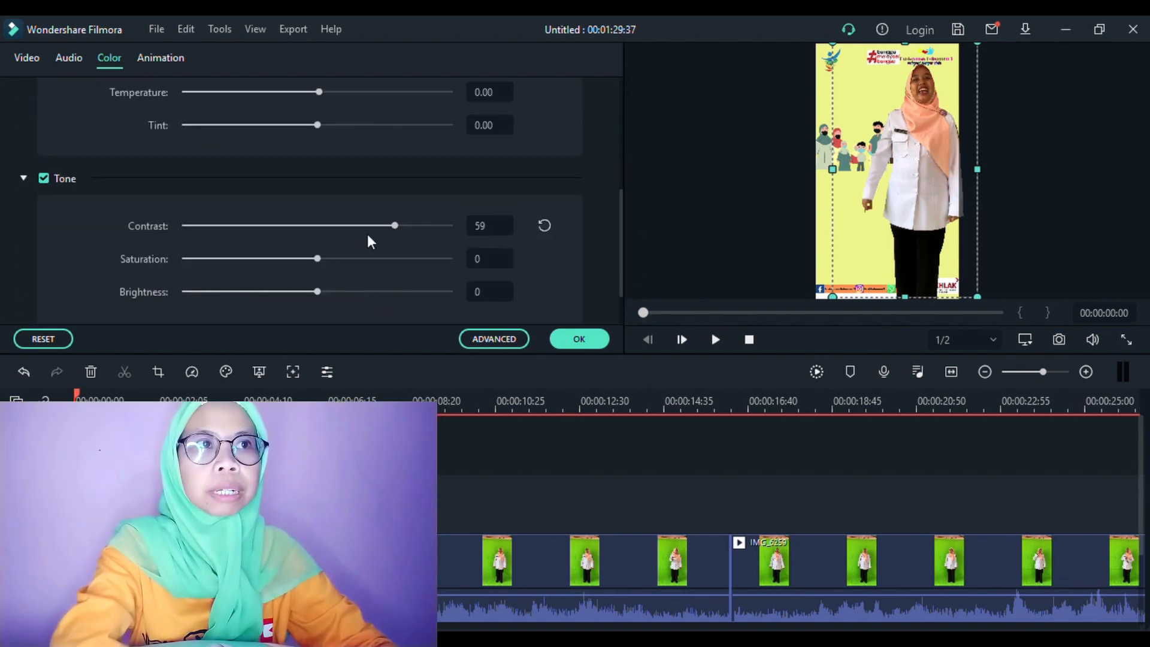
mouse_move(318, 259)
mouse_down()
mouse_move(285, 257)
mouse_move(317, 260)
mouse_up()
drag(371, 226, 316, 224)
Open the last set of color options and confirm the presenter clip's settings.
drag(620, 253, 623, 311)
click(24, 281)
click(578, 338)
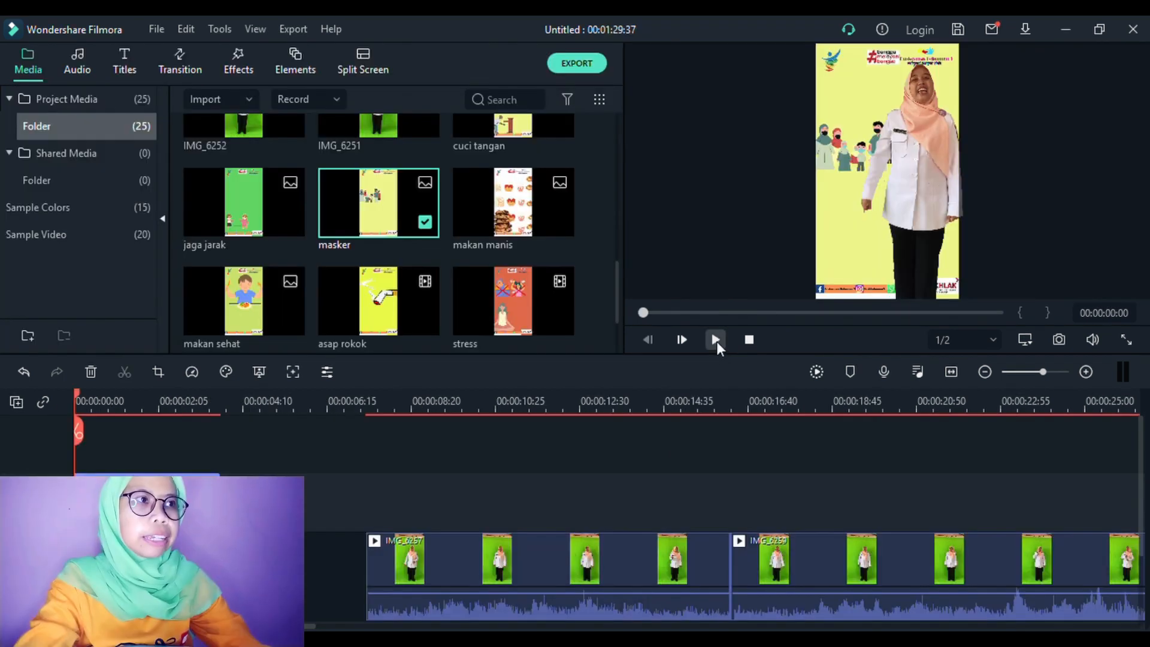
Play the assembled video from the start and pause it about 7 seconds in to check the keyed presenter.
click(715, 339)
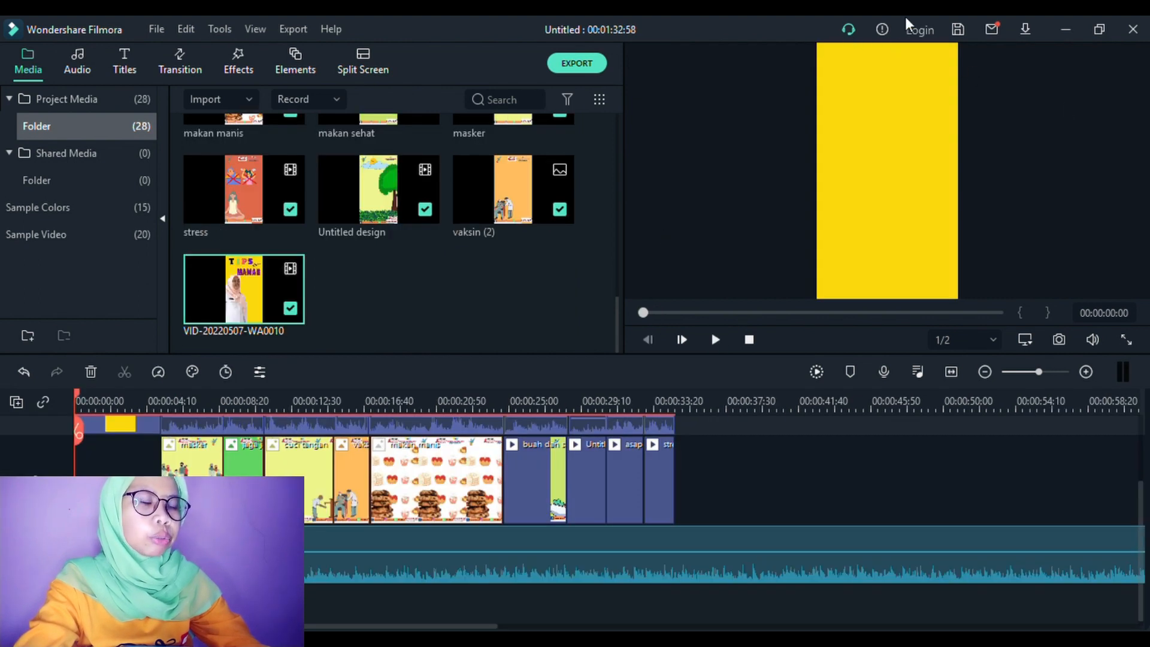
click(714, 339)
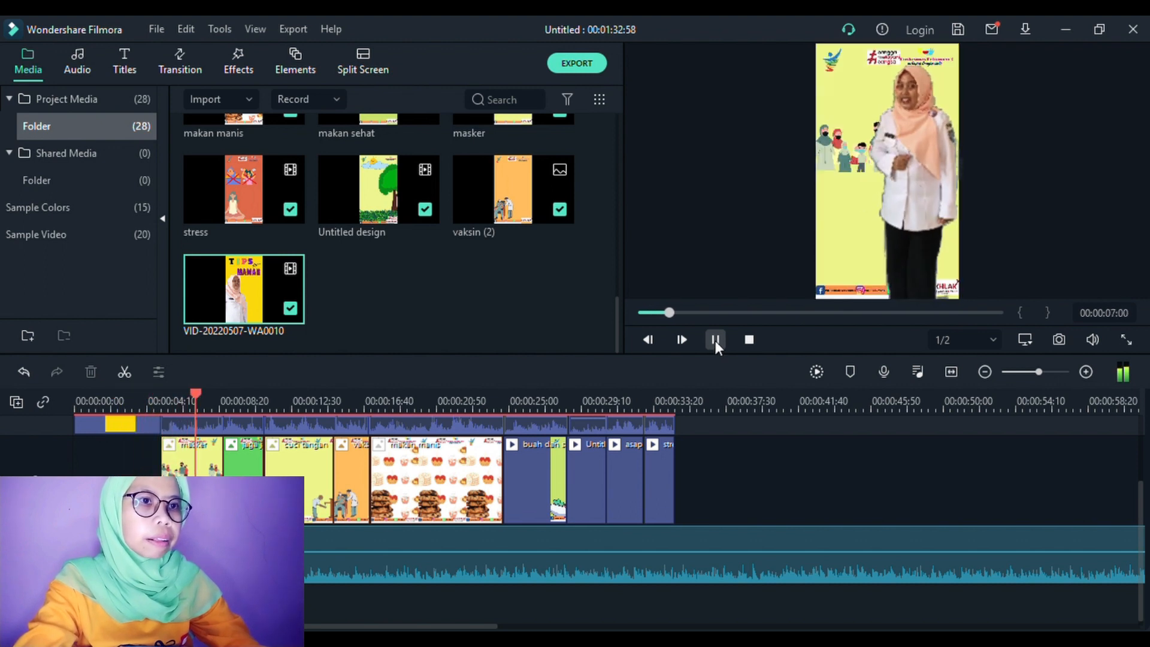
click(714, 340)
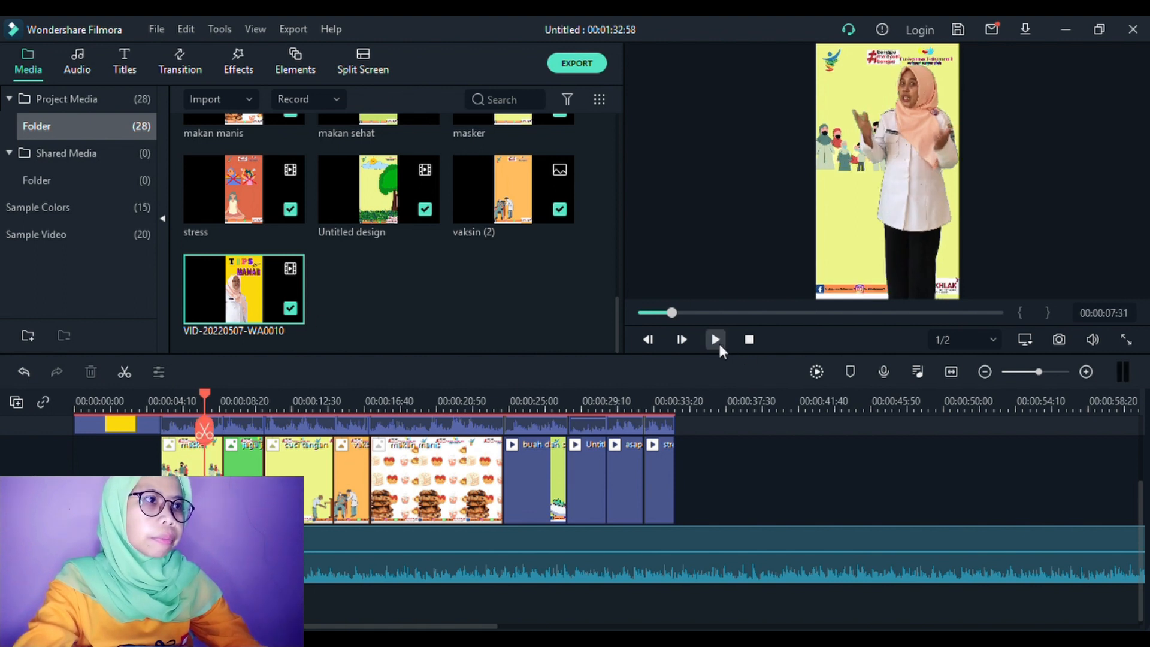